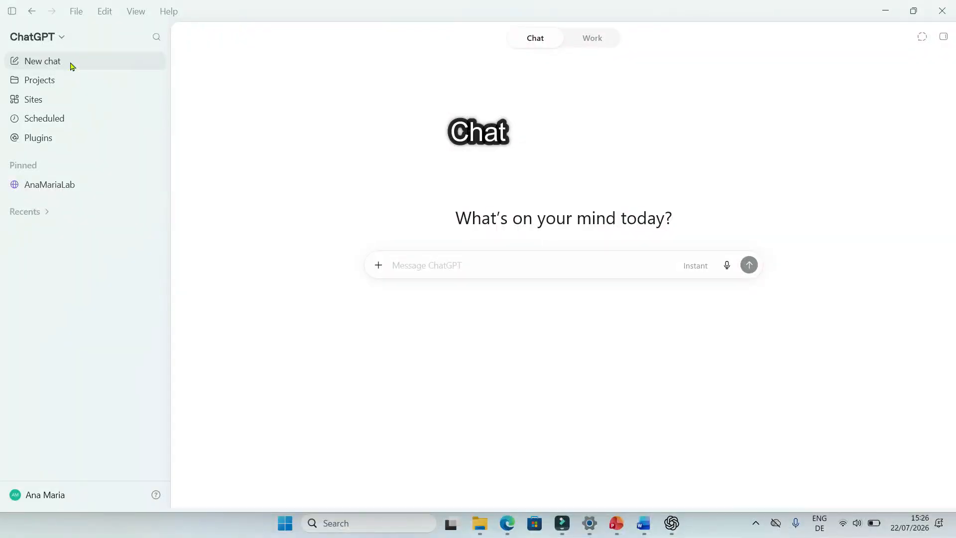
- Ask which pages, features and user experience considerations Lakeside Bakery's modern website needs to showcase breads, pastries and coffee and attract local customers
{"action": "left_click", "coordinate": [409, 265]}
{"action": "type", "text": "Lakeside Bakery wants a modern website to showcase its artisan breads, pastries, and coffee while attracting more local customers. Based on this goal, what should the website include? Suggest the most important pages, features, and user experience considerations."}
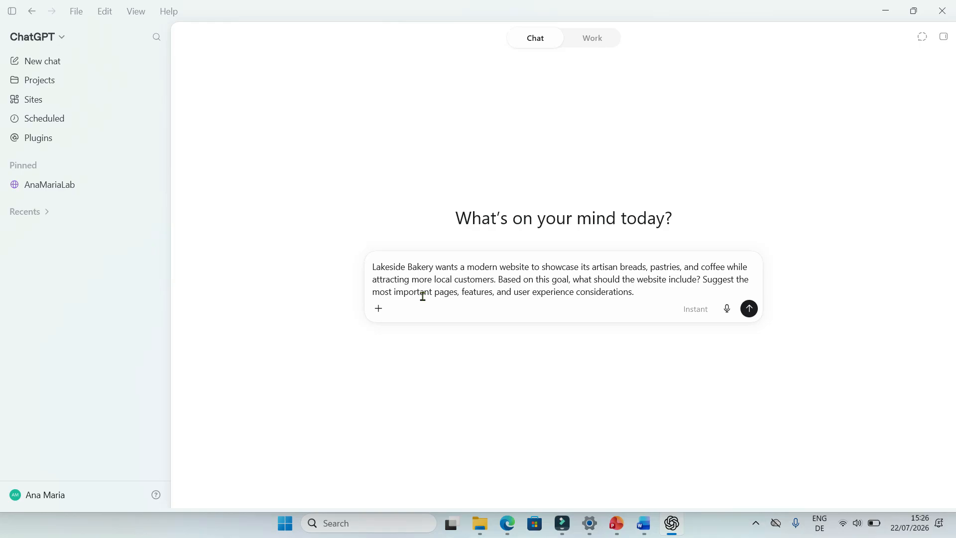
{"action": "key", "text": "Return"}
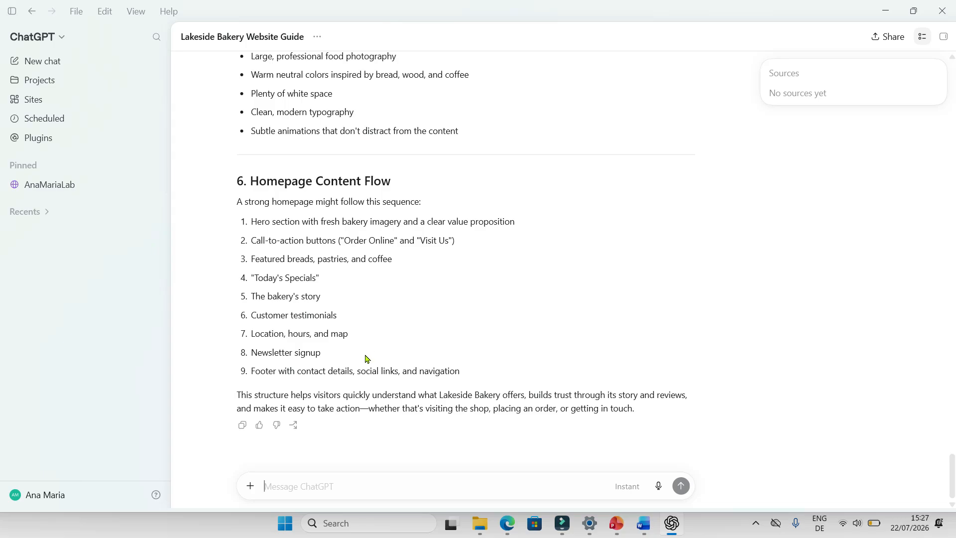
{"action": "left_click", "coordinate": [251, 486]}
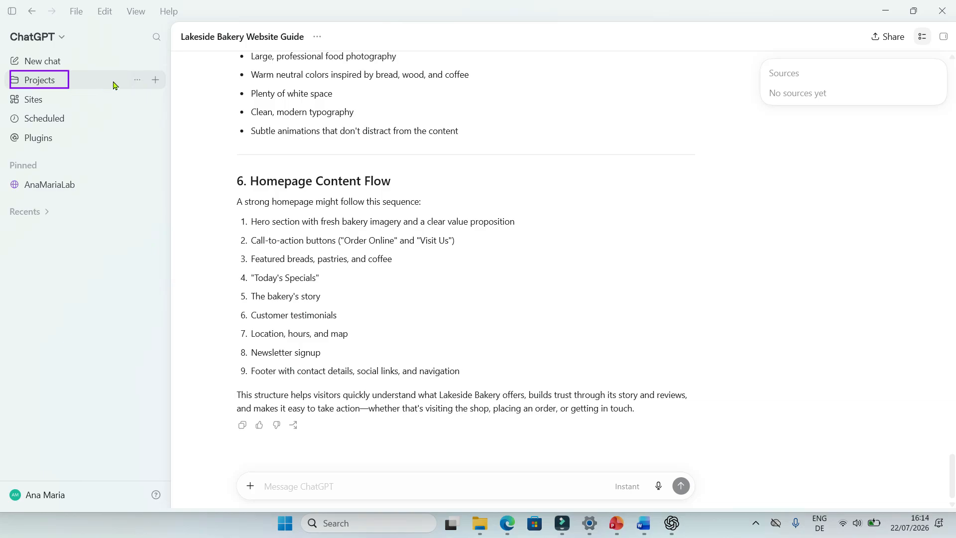
- Set up a new project named "Lakeside Bakery Website" with its memory set to Project-only
{"action": "left_click", "coordinate": [156, 81]}
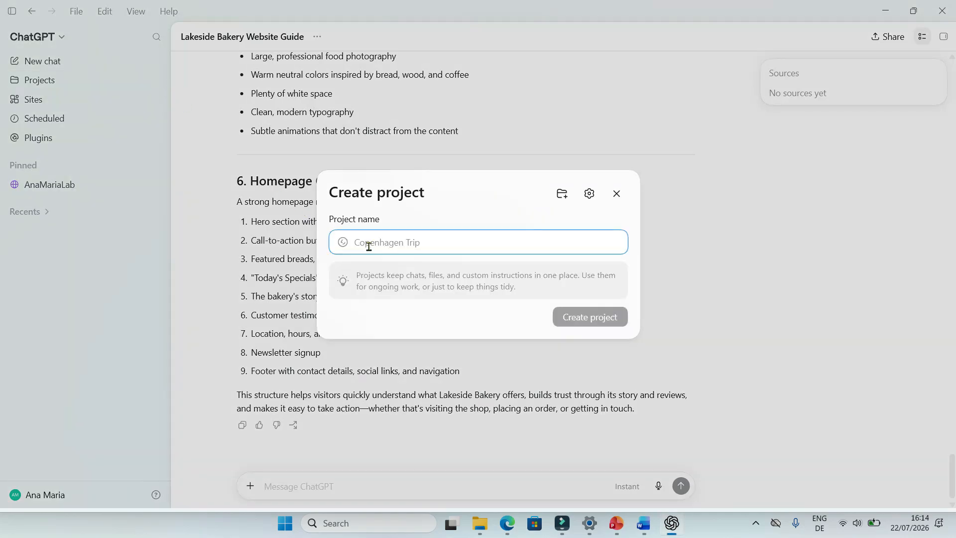
{"action": "type", "text": "Lakesi"}
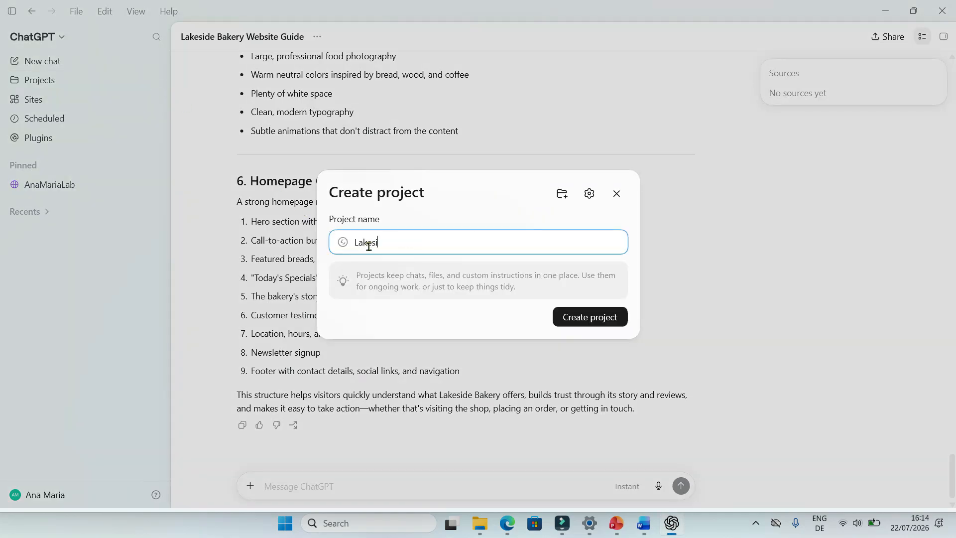
{"action": "type", "text": "de Bakery Website"}
{"action": "left_click", "coordinate": [588, 198]}
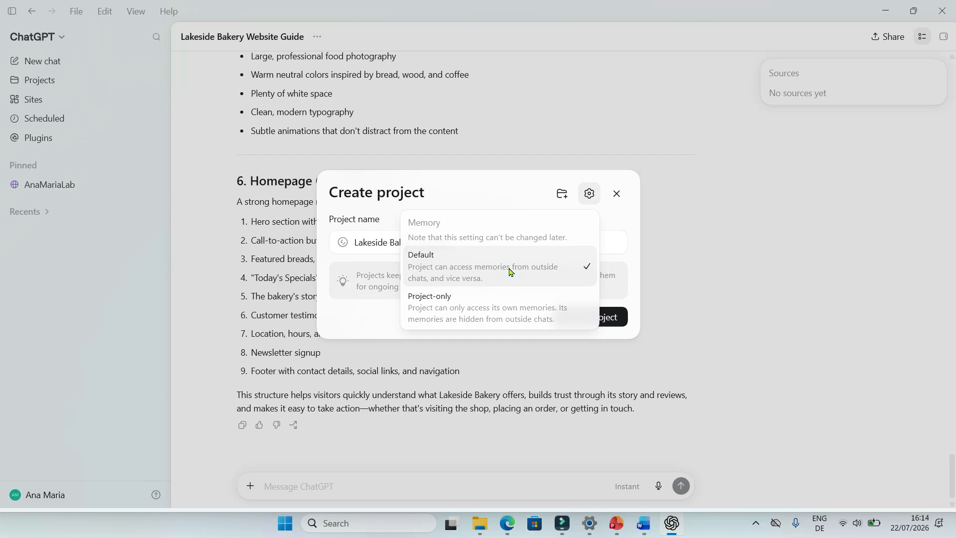
{"action": "left_click", "coordinate": [471, 314]}
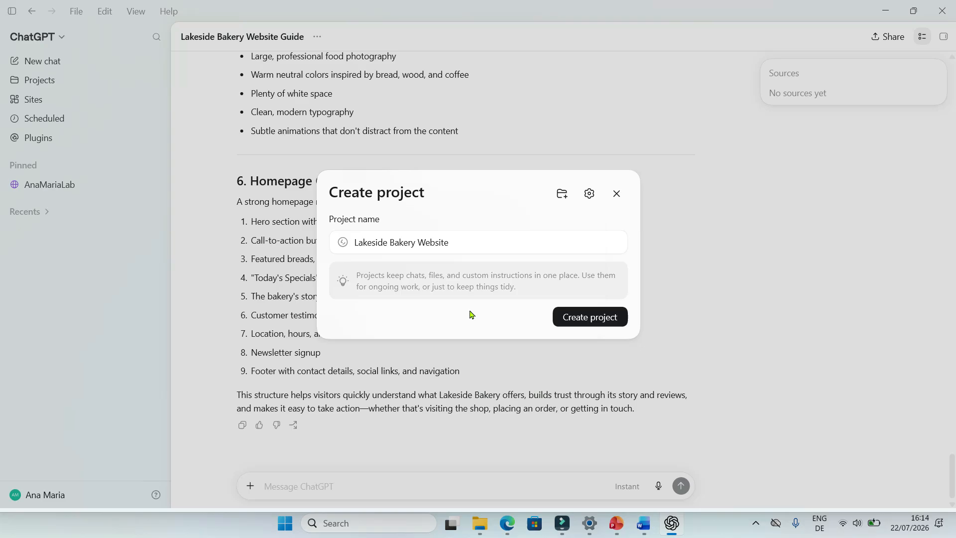
- Attach C:\ChatGPTProjects\LakesideBakery as the source folder and create the project
{"action": "left_click", "coordinate": [562, 196]}
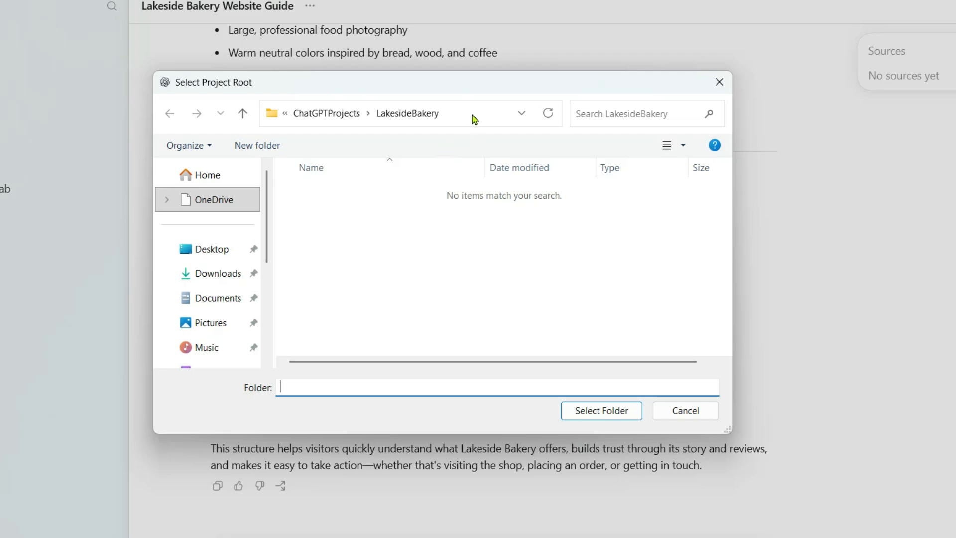
{"action": "left_click", "coordinate": [472, 116]}
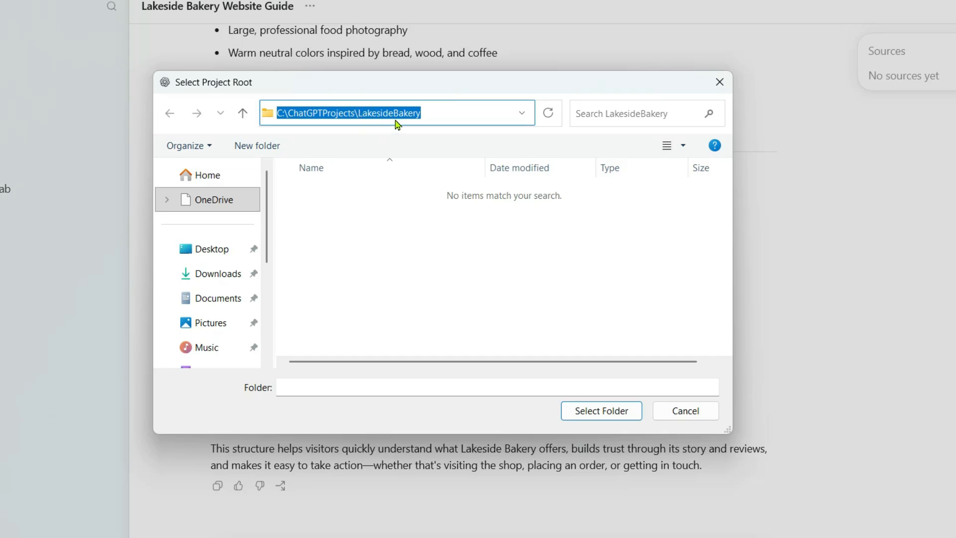
{"action": "left_click", "coordinate": [585, 413]}
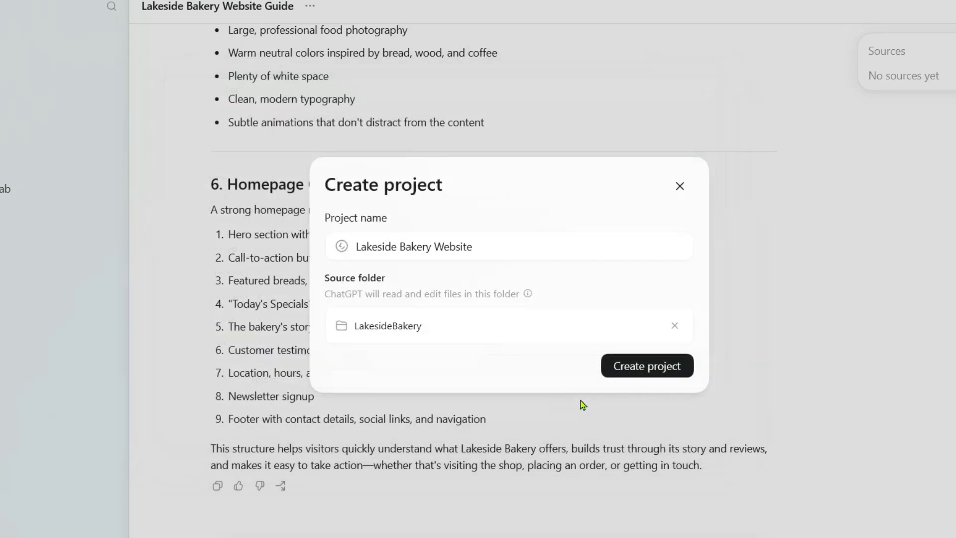
{"action": "left_click", "coordinate": [630, 372]}
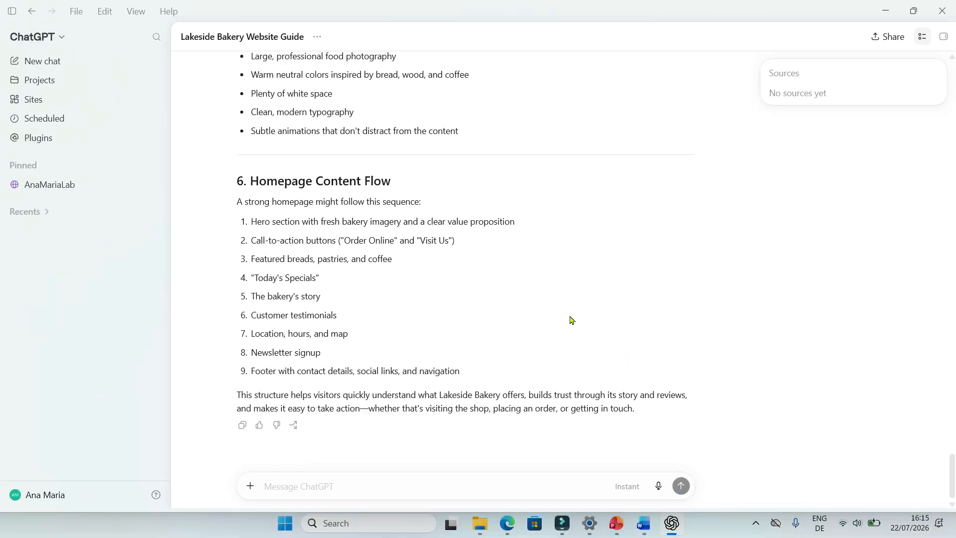
- Pin the Lakeside Bakery Website project from the list of projects
{"action": "left_click", "coordinate": [46, 88]}
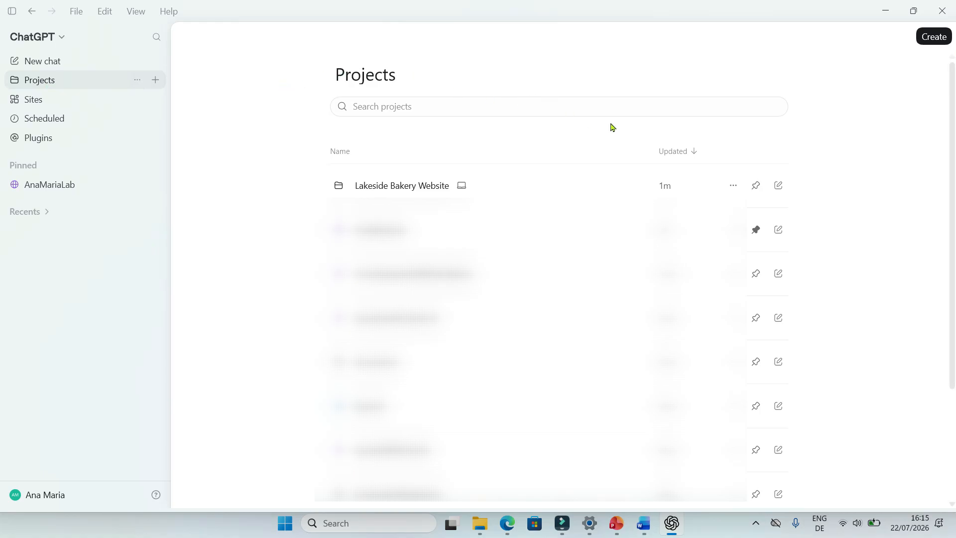
{"action": "left_click", "coordinate": [757, 187]}
{"action": "mouse_move", "coordinate": [58, 191]}
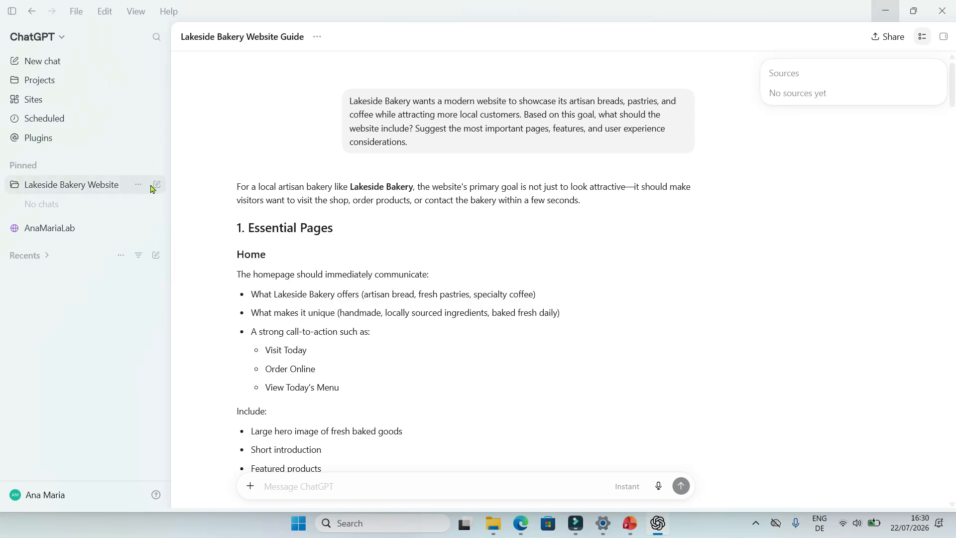
- In a new project chat, request a Presentations website proposal covering overview, business goals, timeline, recommended structure, key features and next steps
{"action": "mouse_move", "coordinate": [154, 188]}
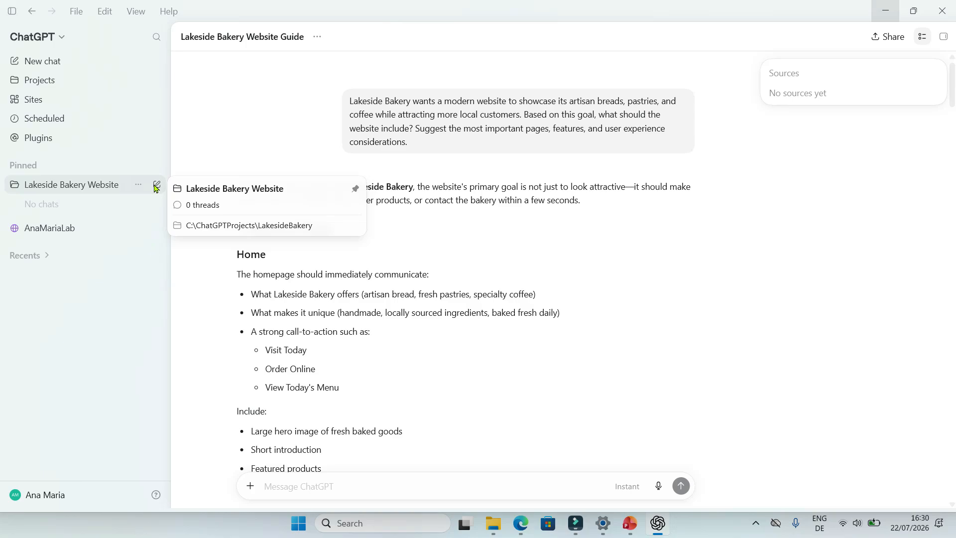
{"action": "left_click", "coordinate": [154, 186]}
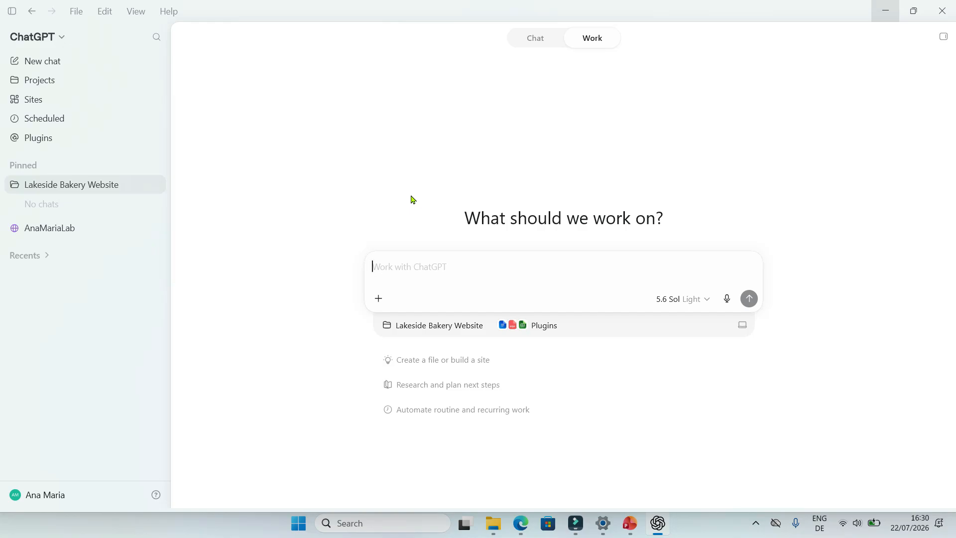
{"action": "left_click", "coordinate": [378, 299]}
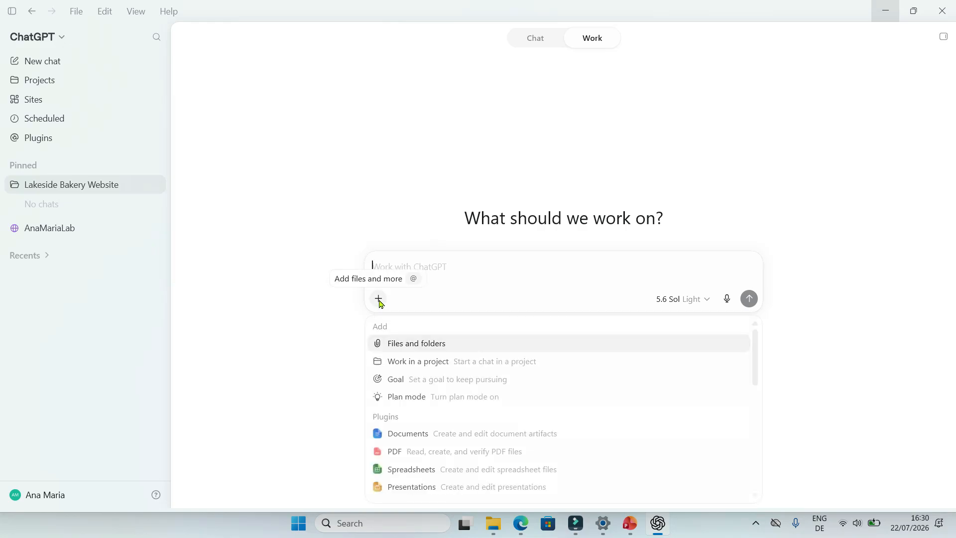
{"action": "left_click", "coordinate": [404, 487]}
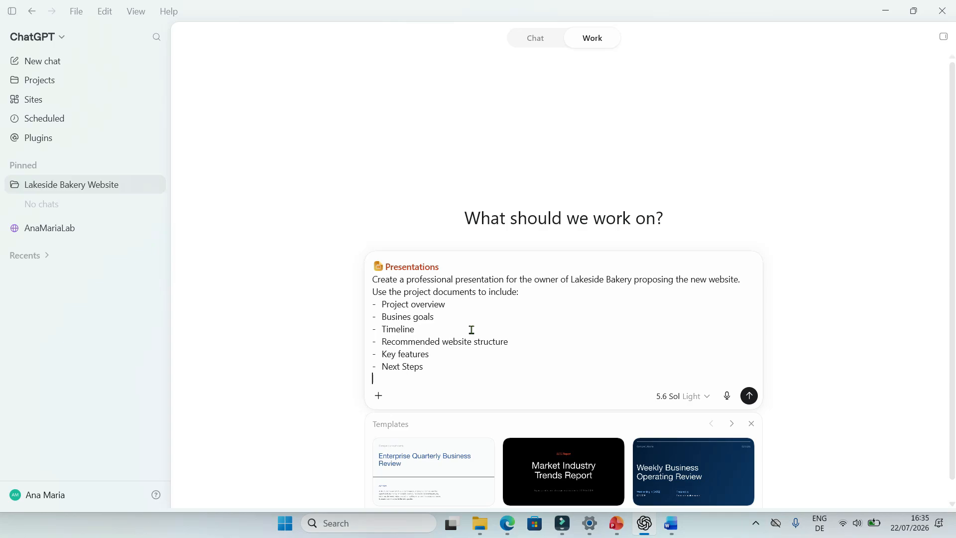
{"action": "left_click", "coordinate": [749, 395]}
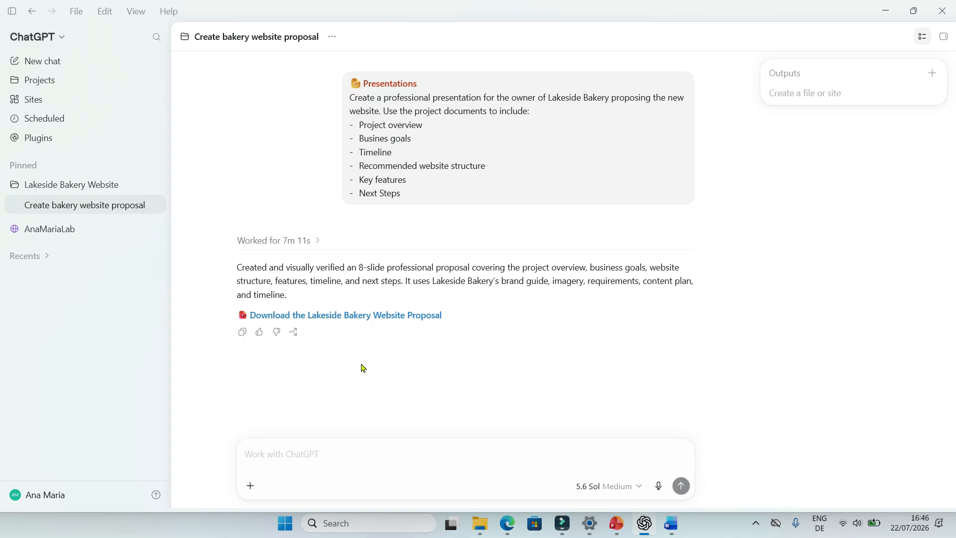
- Preview the generated Lakeside Bakery Website Proposal, look through its slides and close the preview
{"action": "left_click", "coordinate": [347, 315]}
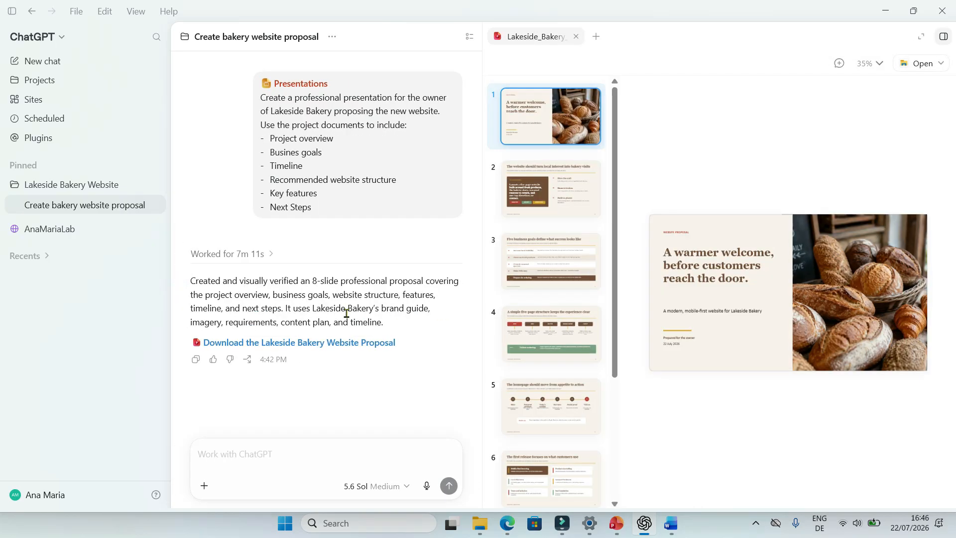
{"action": "left_click", "coordinate": [533, 204]}
{"action": "left_click", "coordinate": [538, 261]}
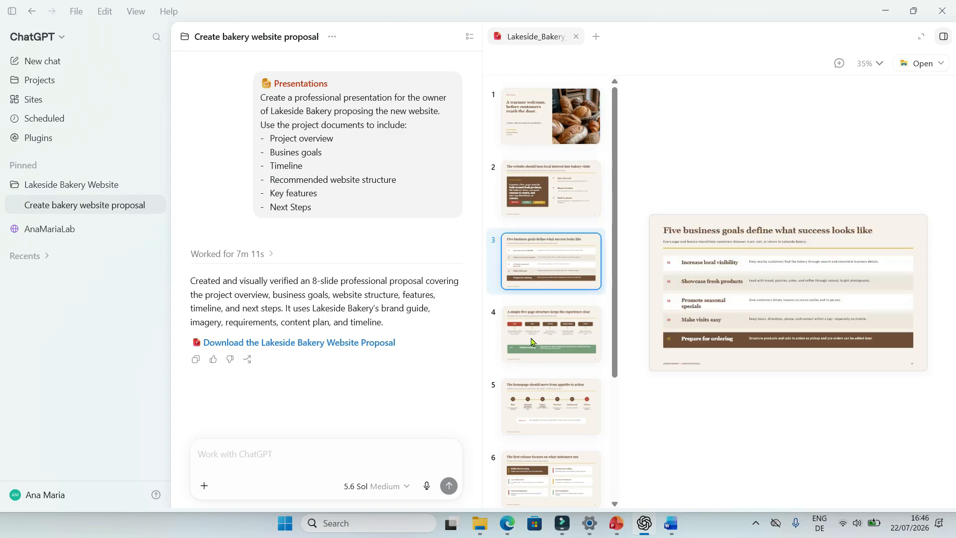
{"action": "left_click", "coordinate": [943, 37]}
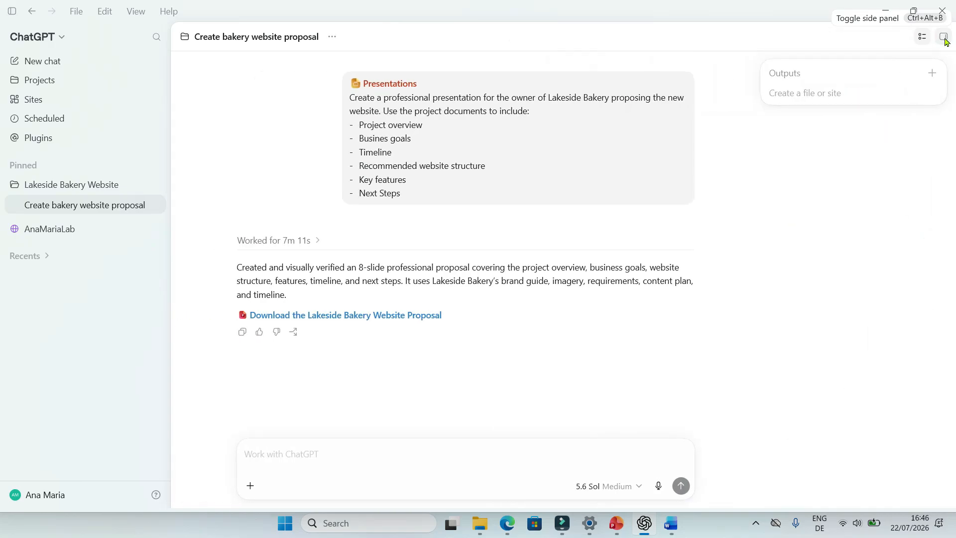
{"action": "left_click", "coordinate": [943, 37]}
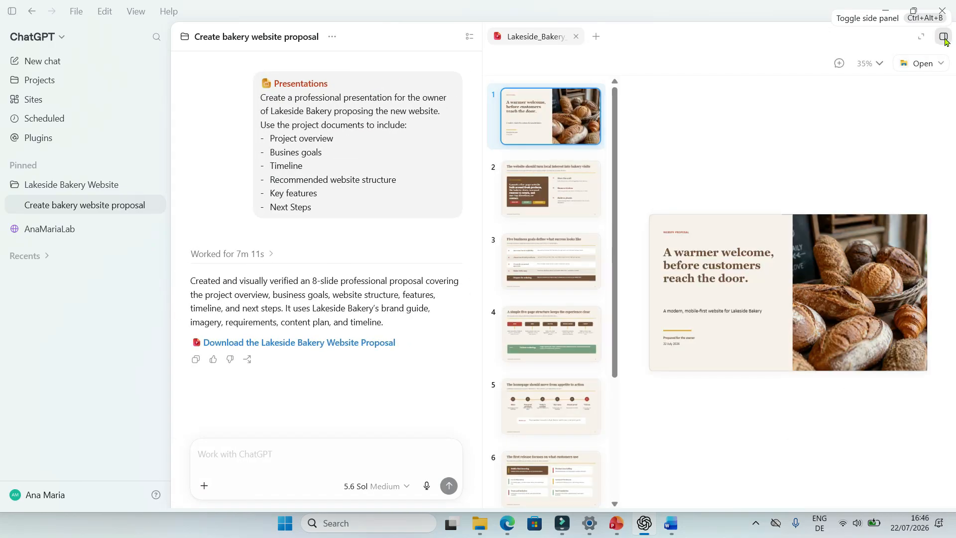
{"action": "left_click", "coordinate": [944, 38]}
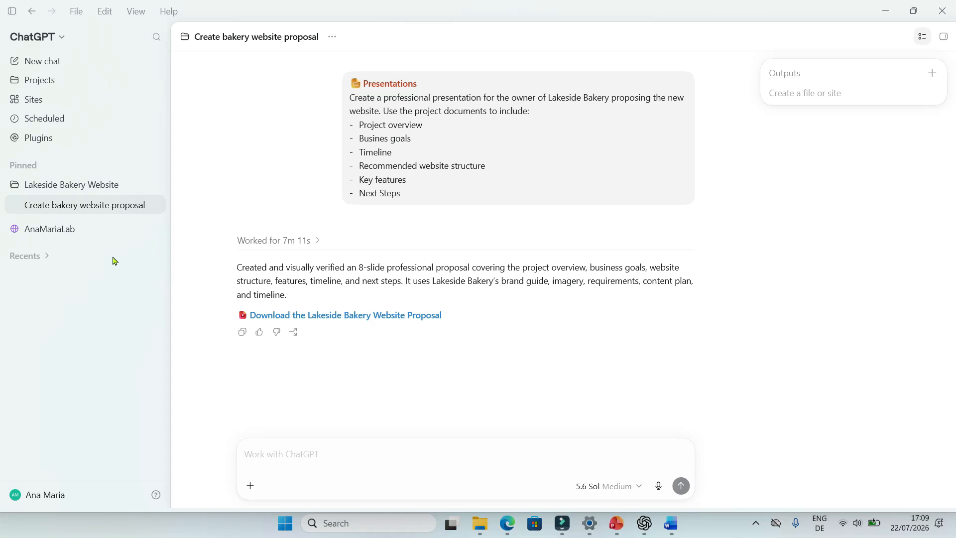
- Switch to Codex and write a prompt for a responsive HTML and CSS Lakeside Bakery homepage with navigation, hero, featured product, About Us, contact and footer sections
{"action": "left_click", "coordinate": [56, 39]}
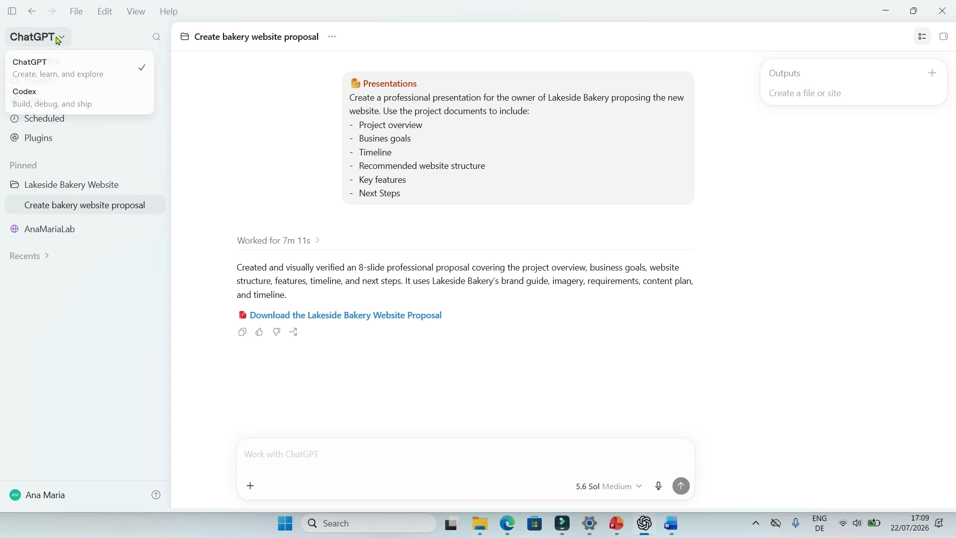
{"action": "left_click", "coordinate": [52, 97]}
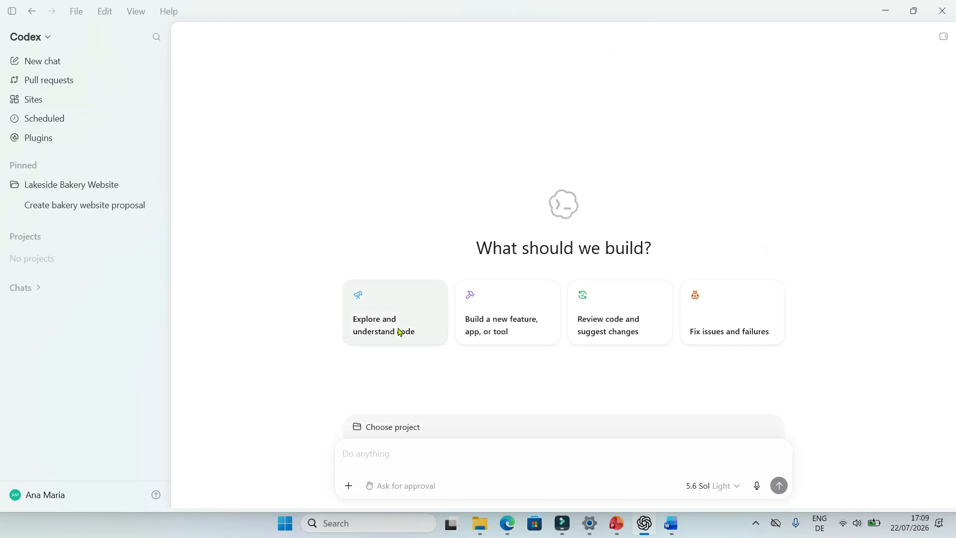
{"action": "left_click", "coordinate": [373, 463]}
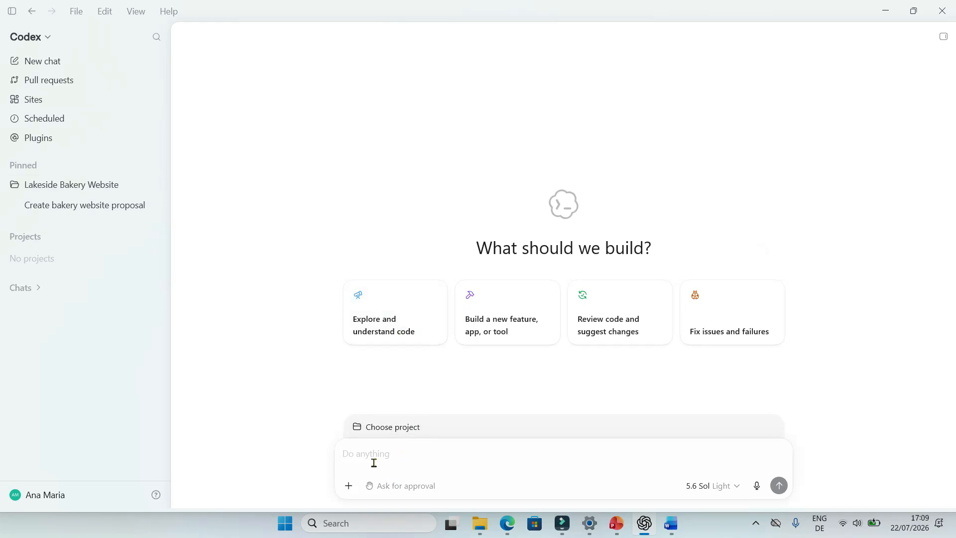
{"action": "type", "text": "Create a responsive homepage for Lakeside Bakery using the documents in this project. Follow the Brand Guide, use the provided logo and hero image, and include: - A responsive navigation bar - A hero section with a clear call to action - A featured product section - A short About Us section - A contact section - A footer Use modern HTML and CSS, and make sure the design reflects the bakery’s warm, welcoming brand"}
- Submit the homepage prompt in the Lakeside Bakery Website project and allow the requested terminal command once
{"action": "left_click", "coordinate": [388, 330]}
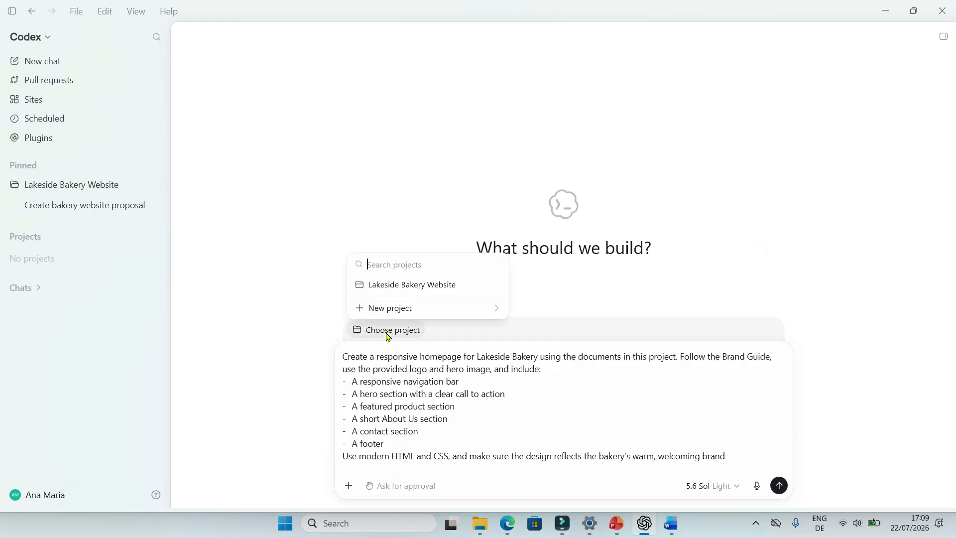
{"action": "left_click", "coordinate": [394, 289]}
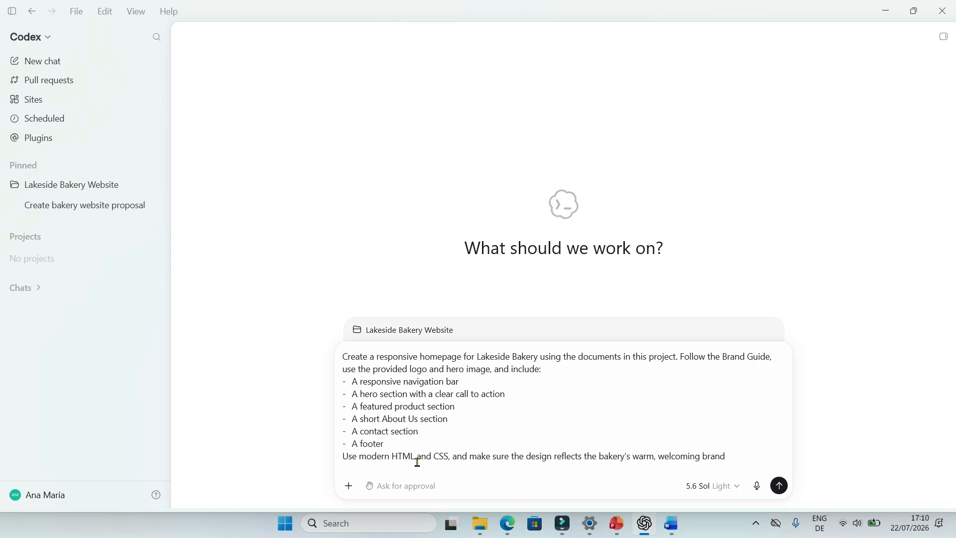
{"action": "left_click", "coordinate": [779, 486]}
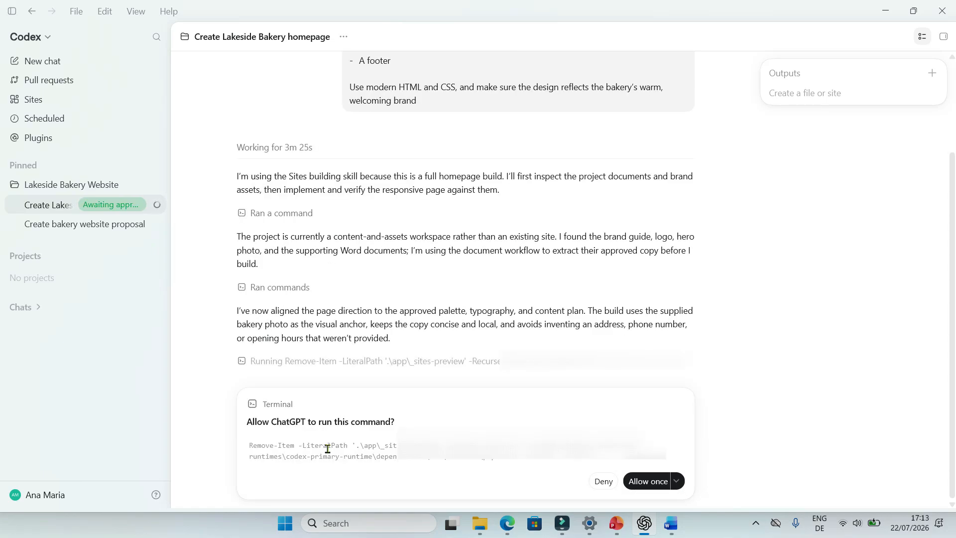
{"action": "left_click", "coordinate": [646, 481]}
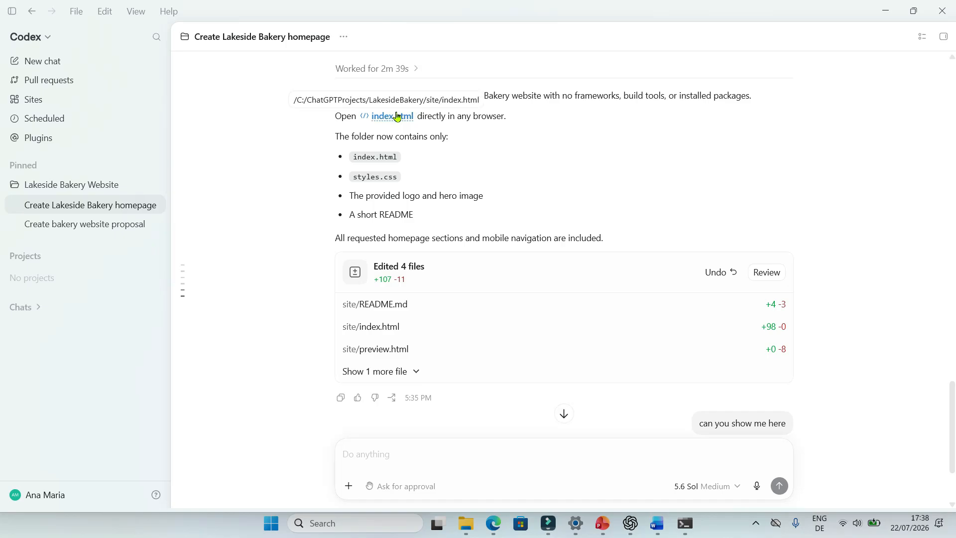
- Open the generated index.html in the built-in preview and look through the Lakeside Bakery homepage from hero to footer
{"action": "left_click", "coordinate": [397, 116]}
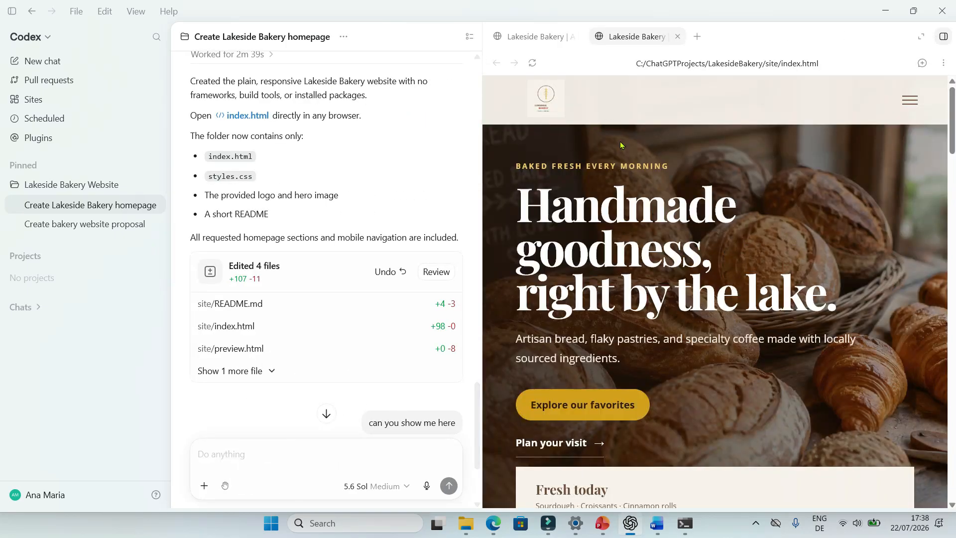
{"action": "scroll", "coordinate": [601, 158], "scroll_direction": "down", "scroll_amount": 3}
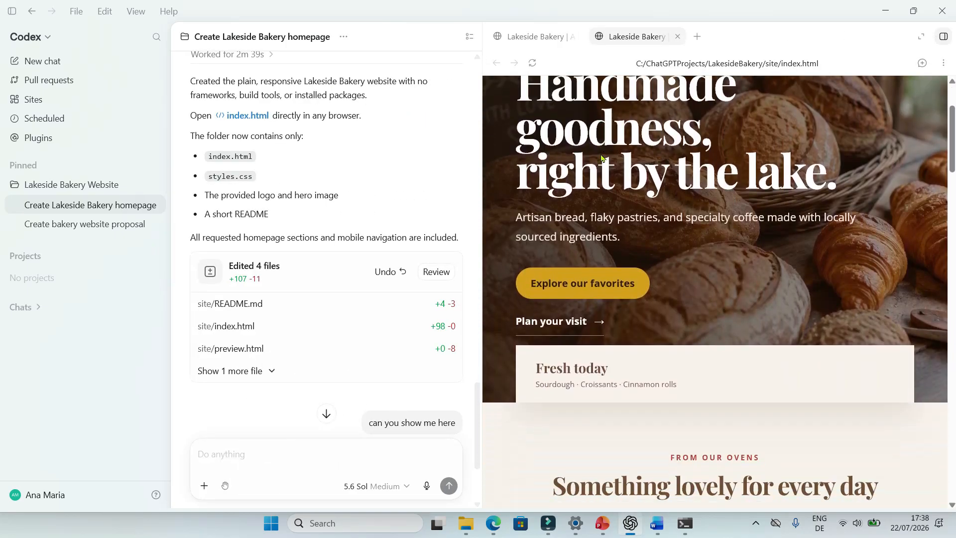
{"action": "scroll", "coordinate": [600, 158], "scroll_direction": "down", "scroll_amount": 7}
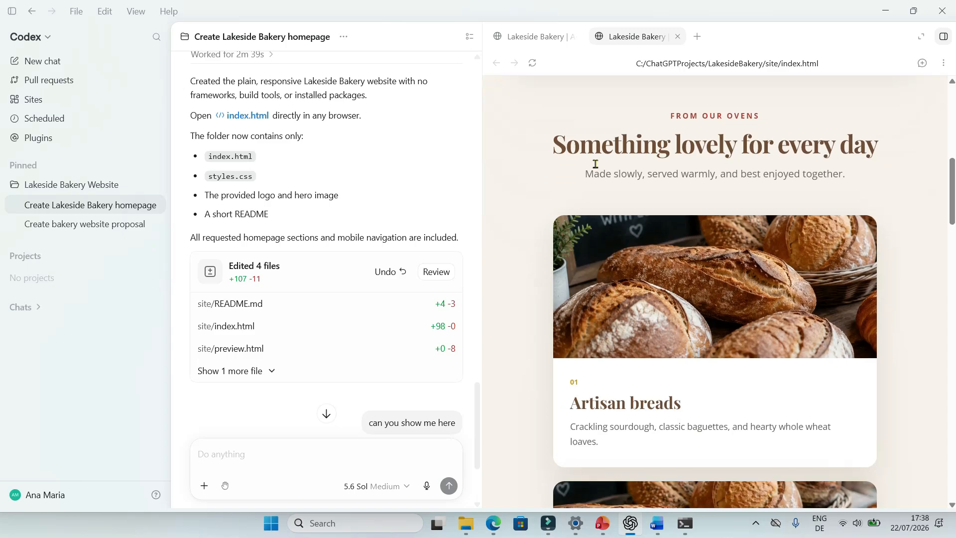
{"action": "scroll", "coordinate": [595, 163], "scroll_direction": "down", "scroll_amount": 13}
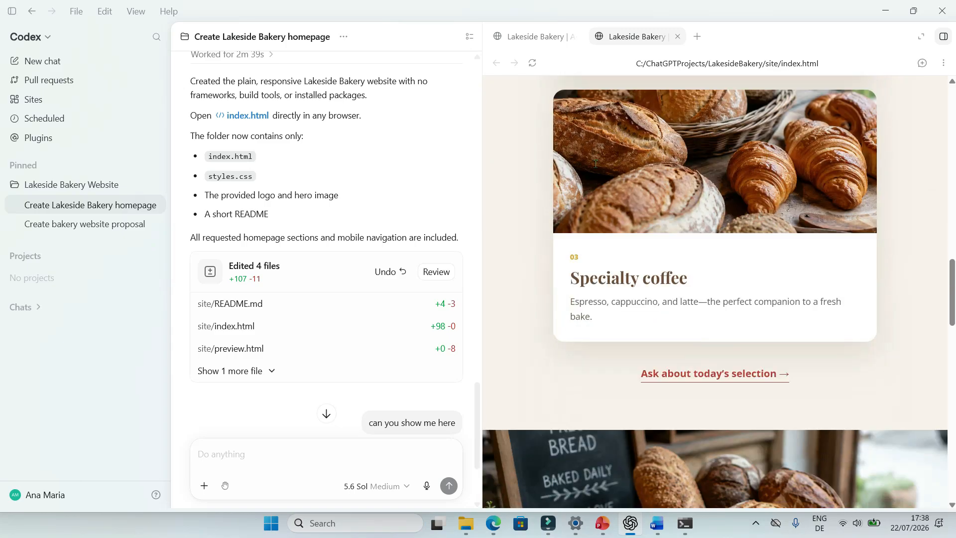
{"action": "scroll", "coordinate": [595, 163], "scroll_direction": "down", "scroll_amount": 10}
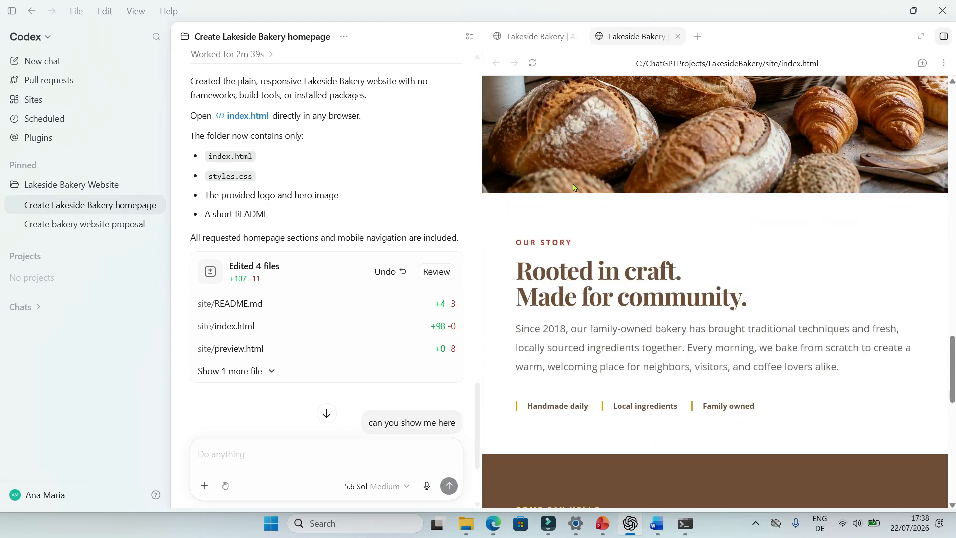
{"action": "scroll", "coordinate": [573, 187], "scroll_direction": "down", "scroll_amount": 10}
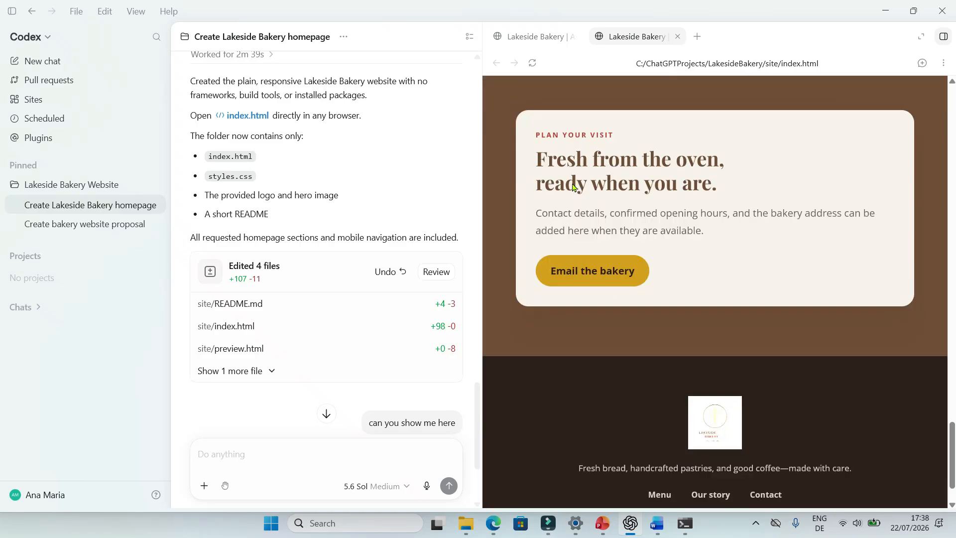
{"action": "scroll", "coordinate": [572, 187], "scroll_direction": "up", "scroll_amount": 20}
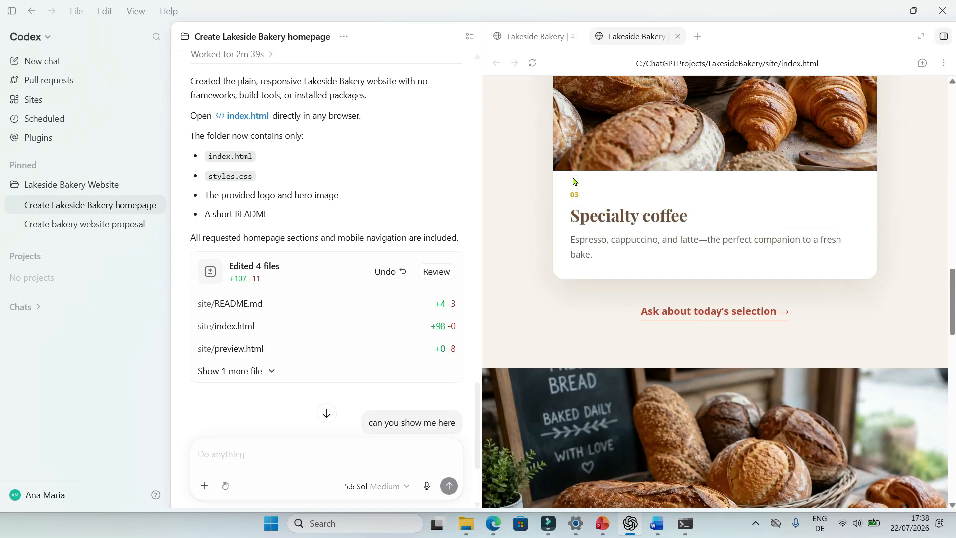
{"action": "scroll", "coordinate": [572, 181], "scroll_direction": "up", "scroll_amount": 15}
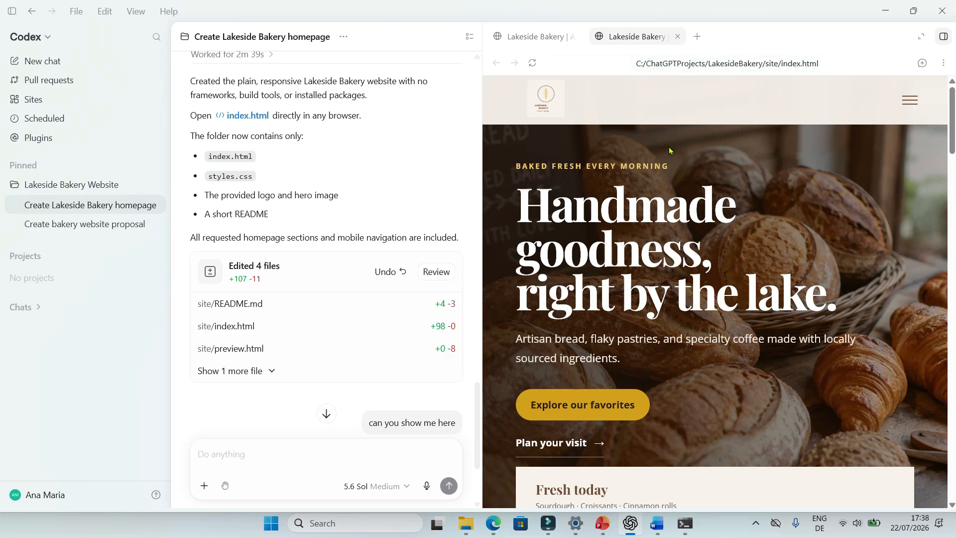
{"action": "scroll", "coordinate": [668, 149], "scroll_direction": "down", "scroll_amount": 3}
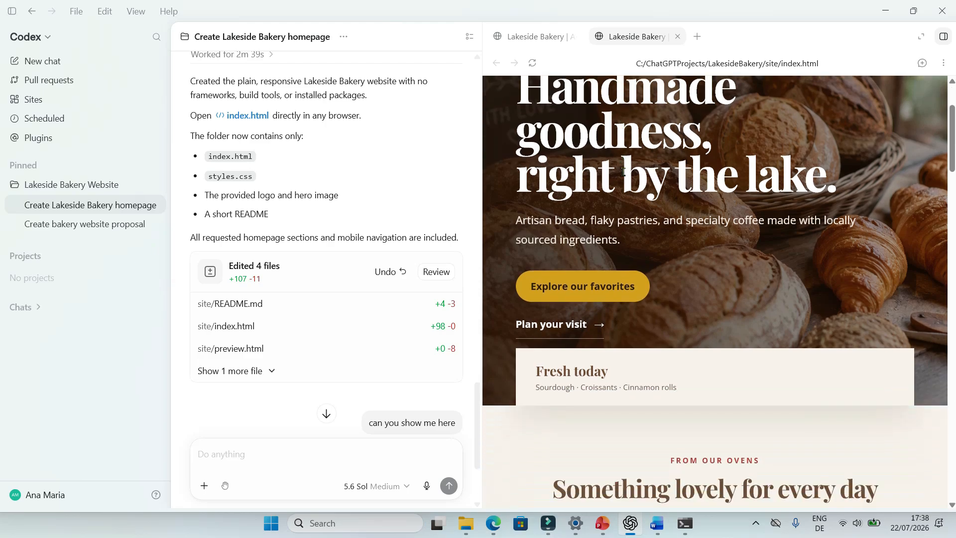
- In the other homepage preview, annotate the Flaky pastries image with "Recreate this image please" and submit the annotation to Codex
{"action": "key", "text": "ctrl+Tab"}
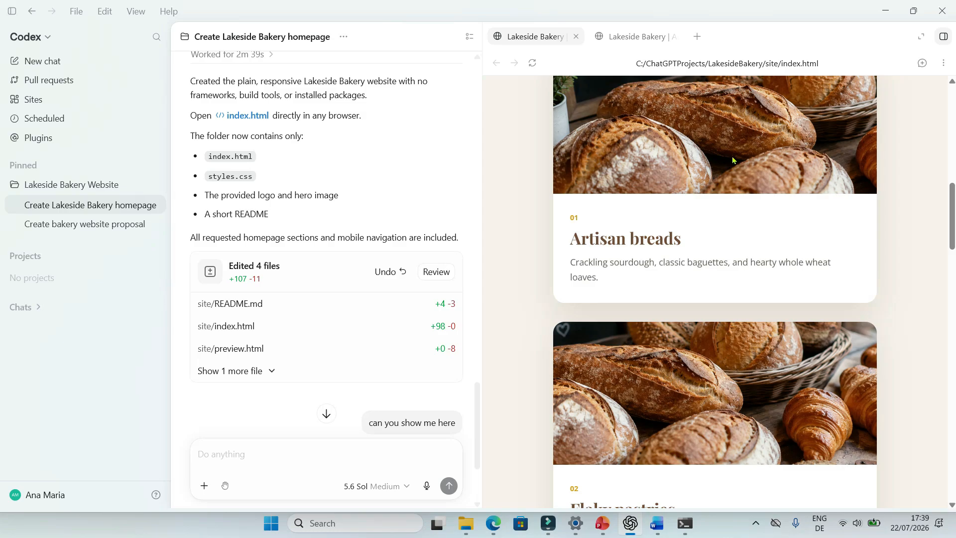
{"action": "left_click", "coordinate": [922, 65]}
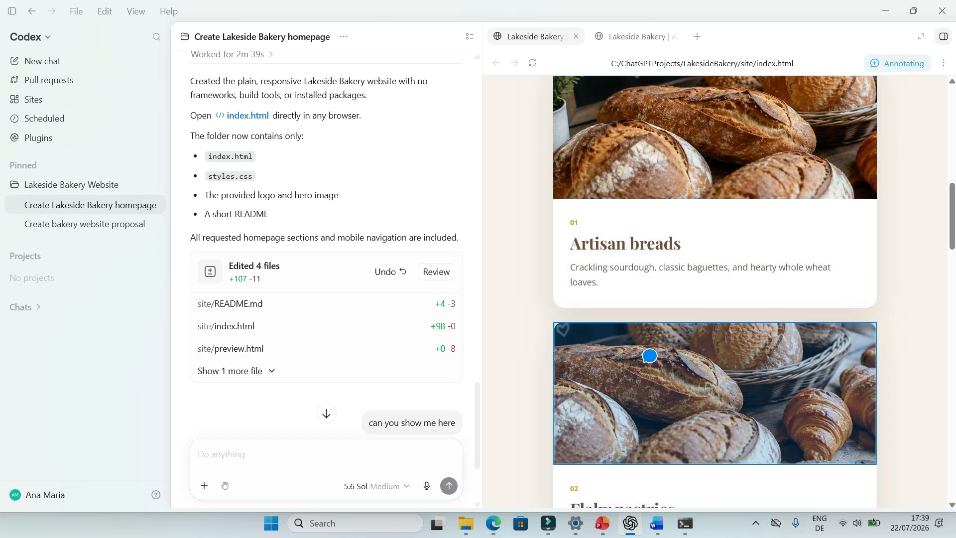
{"action": "left_click", "coordinate": [627, 371]}
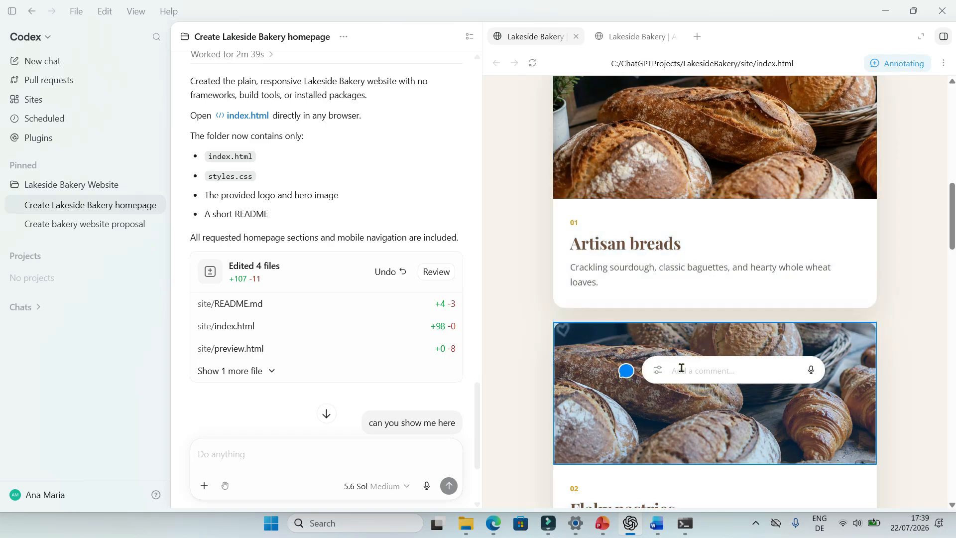
{"action": "type", "text": "Recreate this ime"}
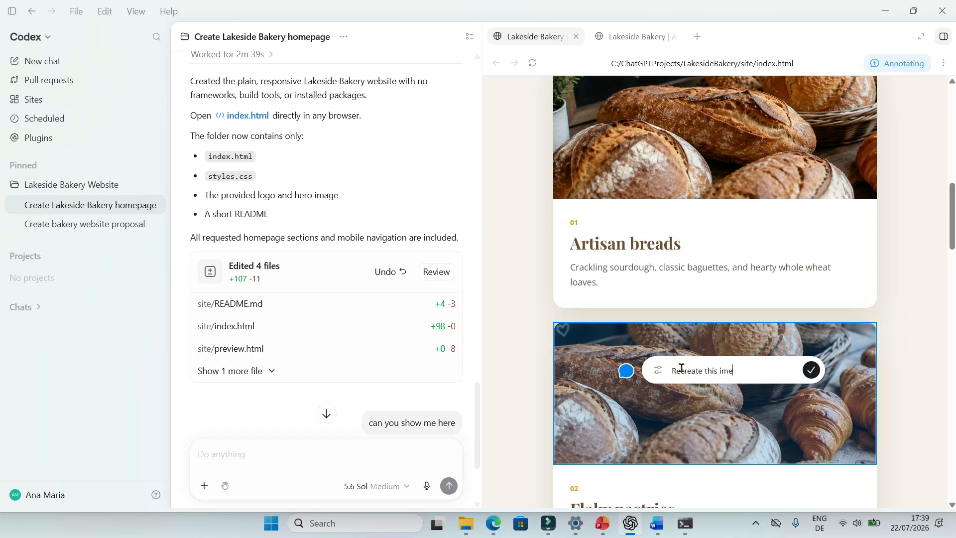
{"action": "key", "text": "BackSpace"}
{"action": "type", "text": "age please"}
{"action": "left_click", "coordinate": [812, 369]}
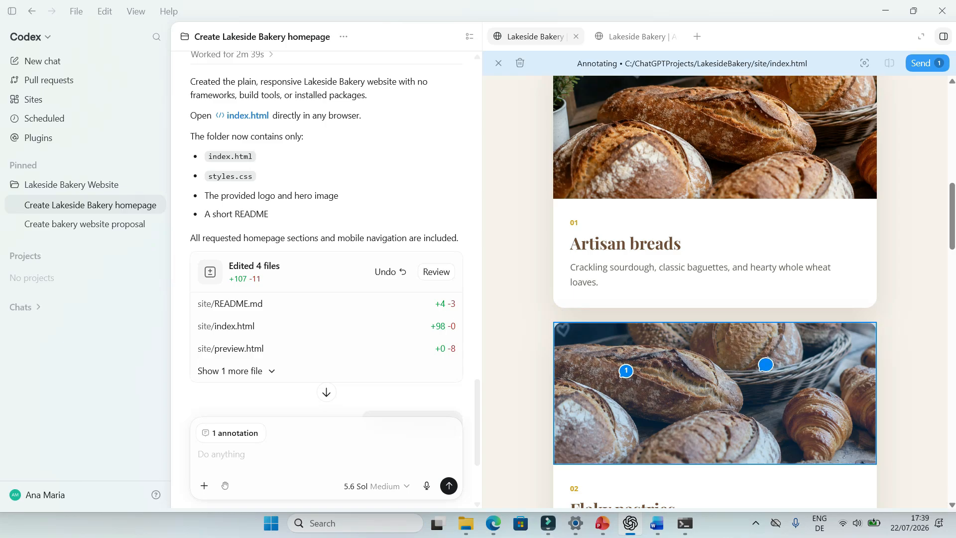
{"action": "mouse_move", "coordinate": [243, 436]}
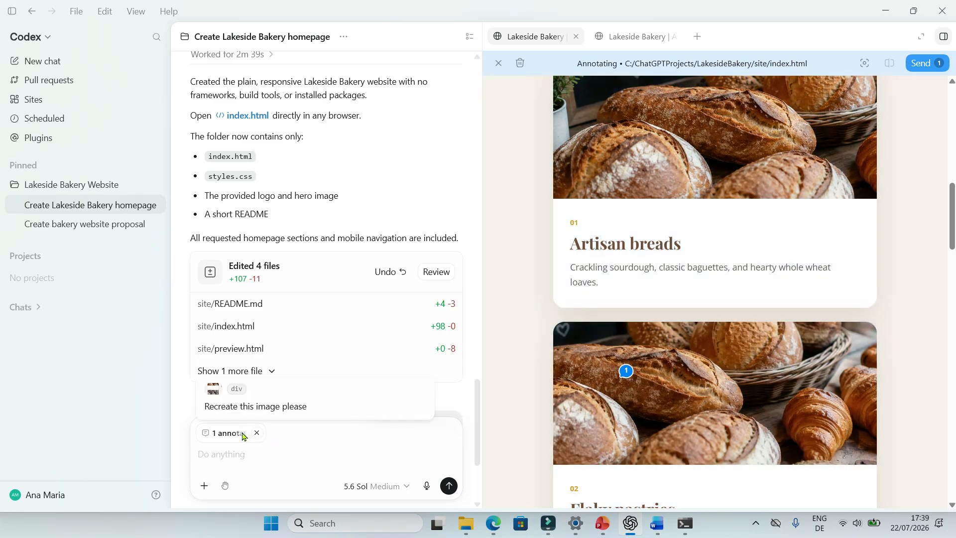
{"action": "left_click", "coordinate": [449, 486]}
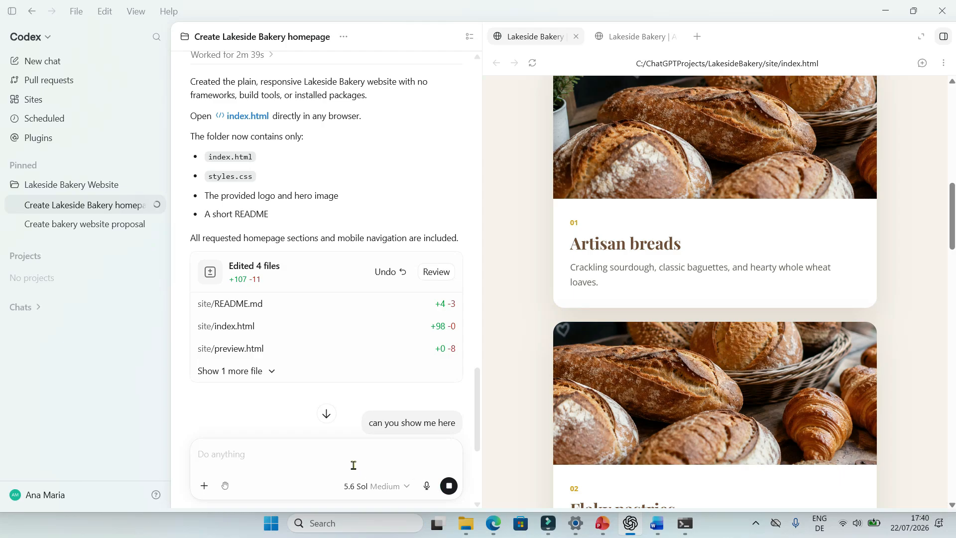
- Go to the latest Codex response with the new pastries image and reload the homepage preview
{"action": "left_click", "coordinate": [327, 414]}
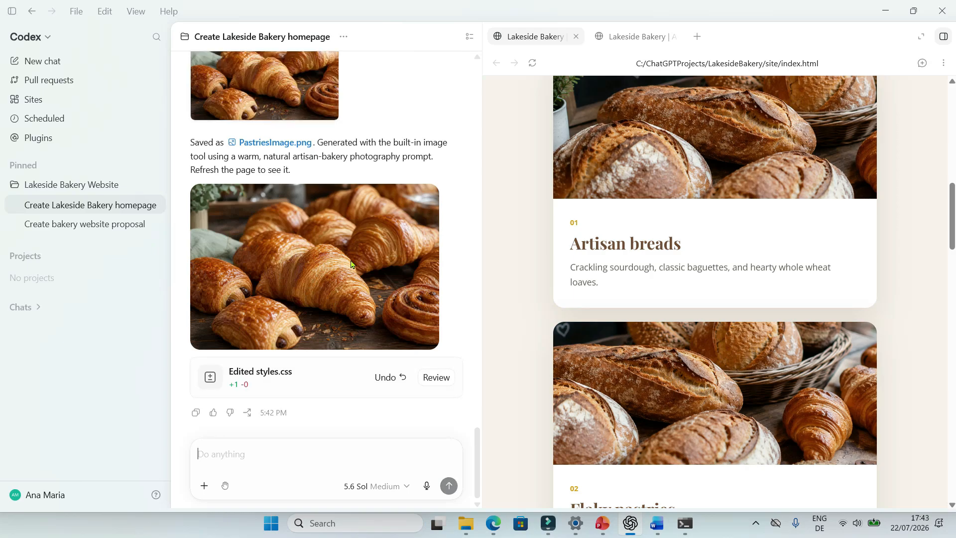
{"action": "left_click", "coordinate": [534, 66]}
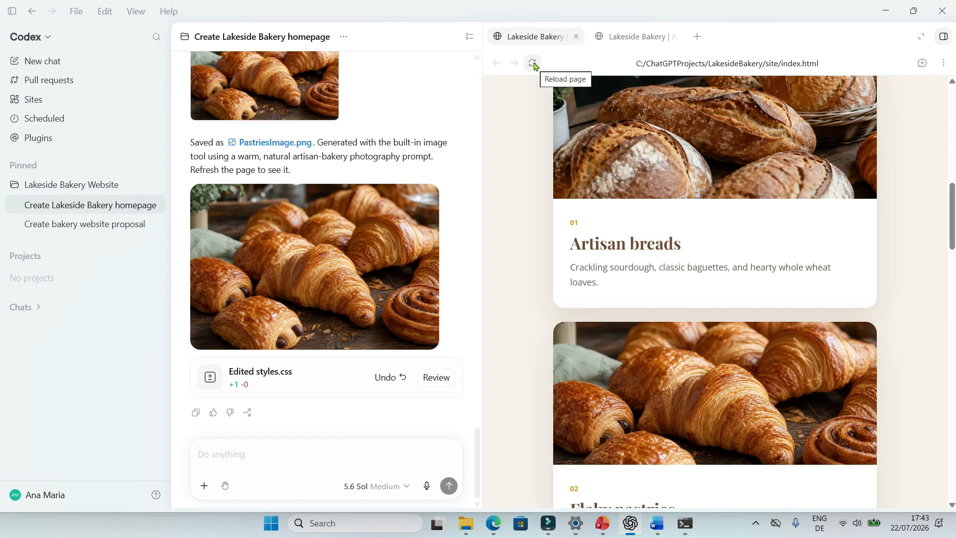
{"action": "left_click", "coordinate": [533, 66]}
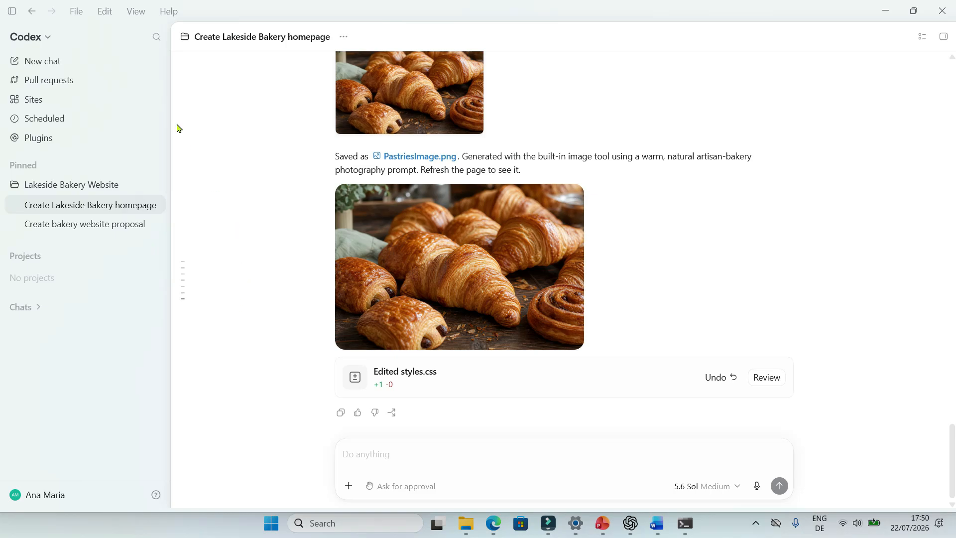
- Switch to ChatGPT mode, add the suggested Daily brief scheduled task for weekdays at 8:00 AM and open its details
{"action": "left_click", "coordinate": [46, 38]}
{"action": "left_click", "coordinate": [51, 62]}
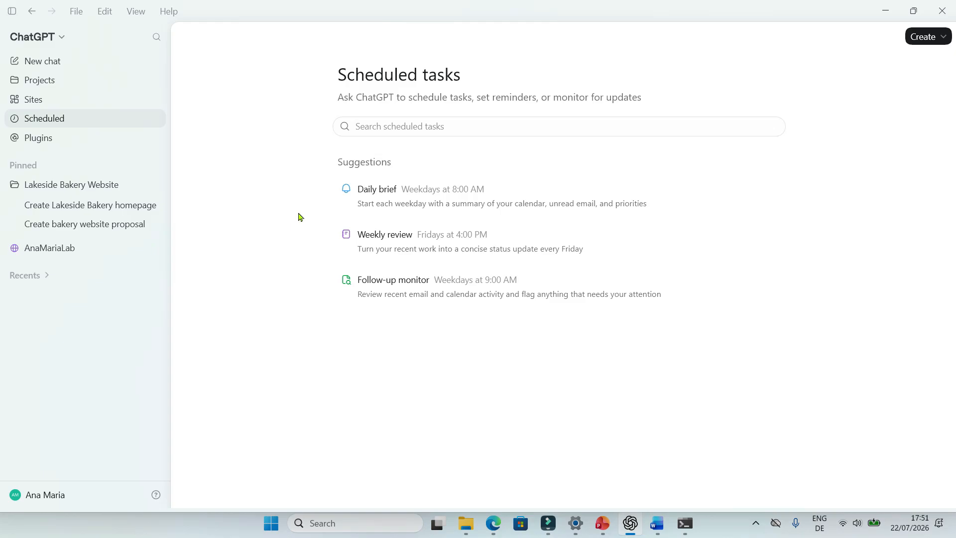
{"action": "left_click", "coordinate": [943, 39]}
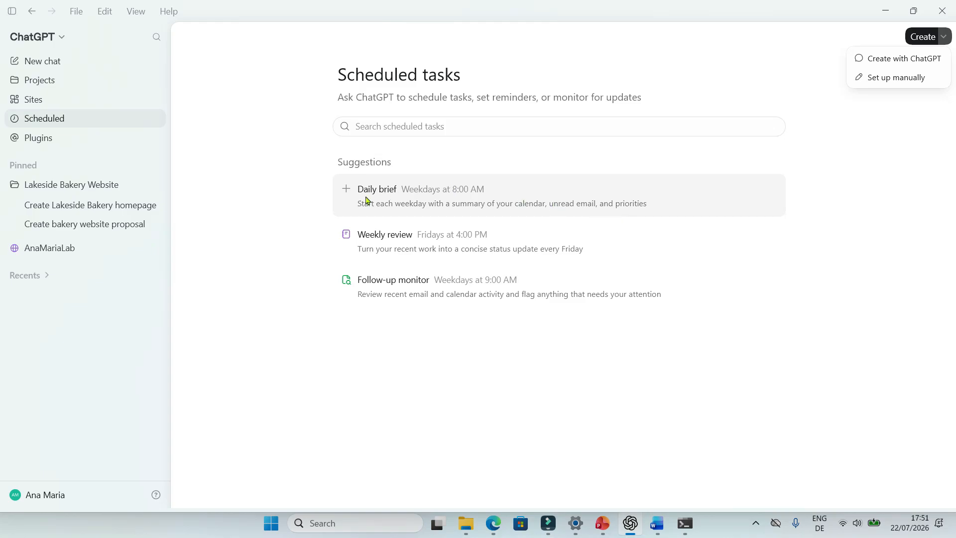
{"action": "left_click", "coordinate": [347, 189]}
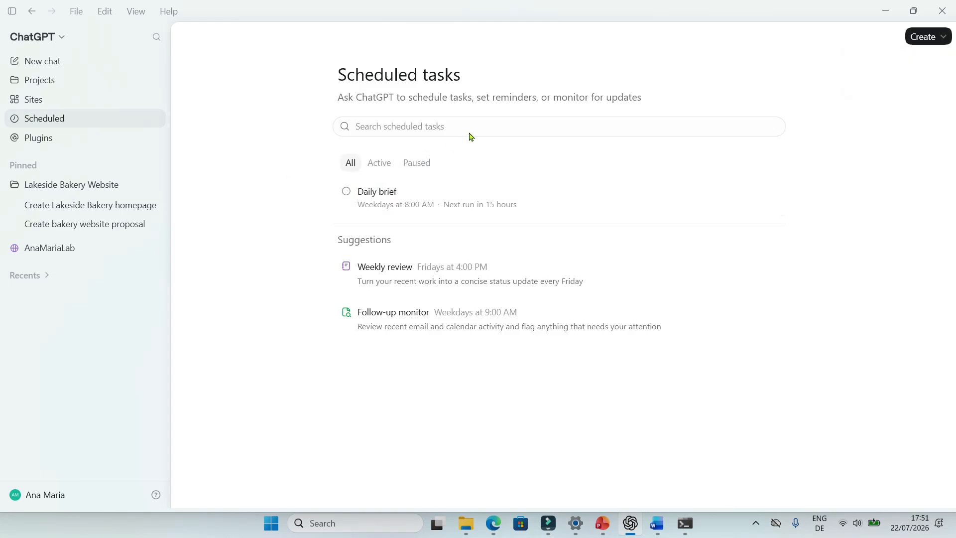
{"action": "left_click", "coordinate": [551, 196]}
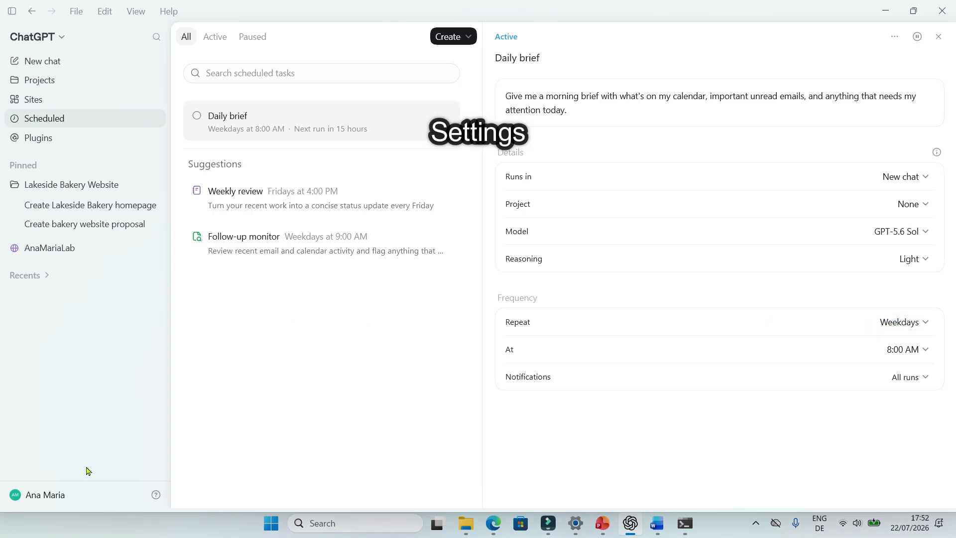
- Check the account's remaining usage and show the pet
{"action": "left_click", "coordinate": [68, 496]}
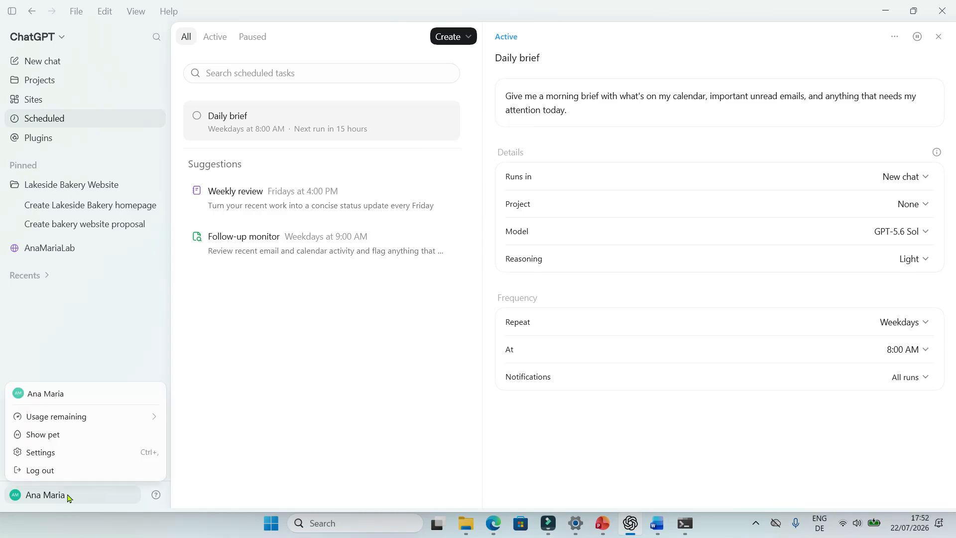
{"action": "left_click", "coordinate": [144, 422]}
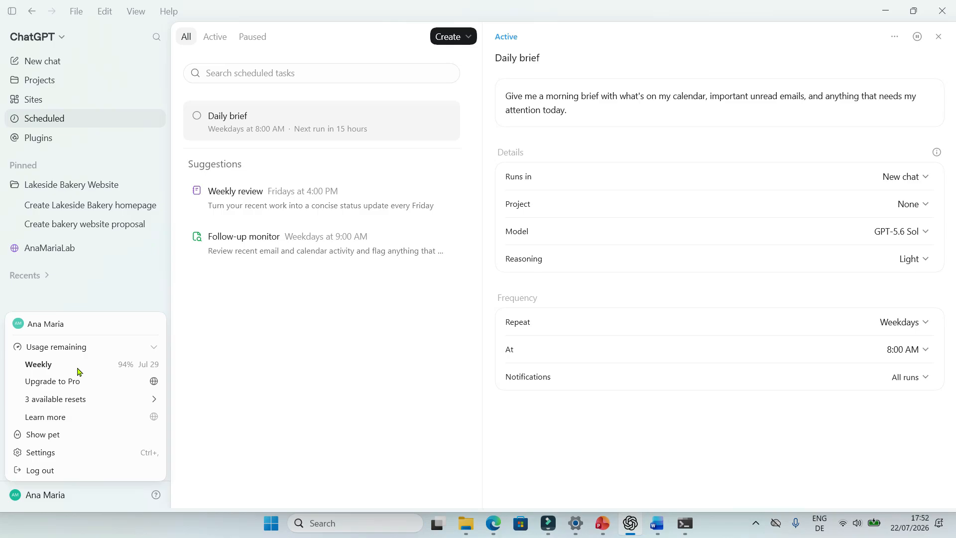
{"action": "left_click", "coordinate": [56, 439]}
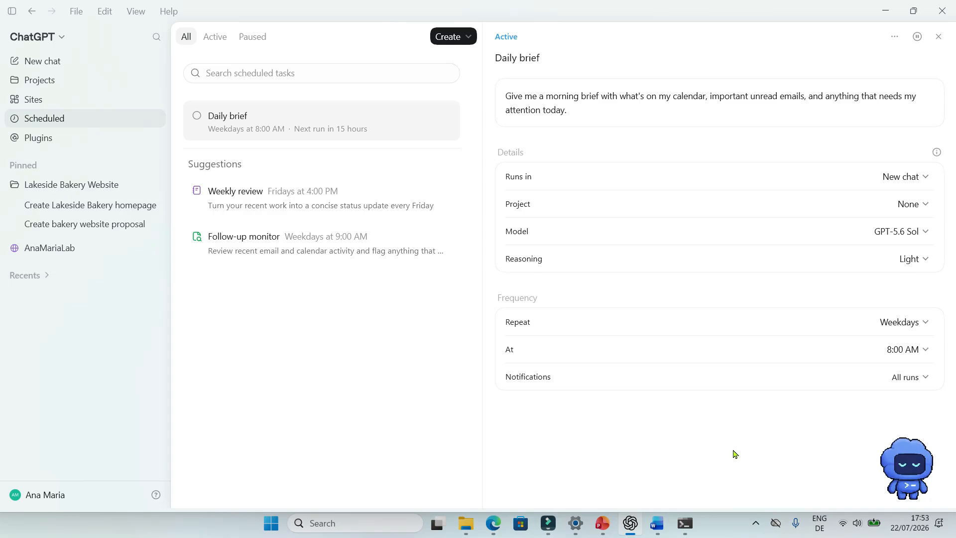
- Open the General page of the app settings
{"action": "left_click", "coordinate": [33, 498]}
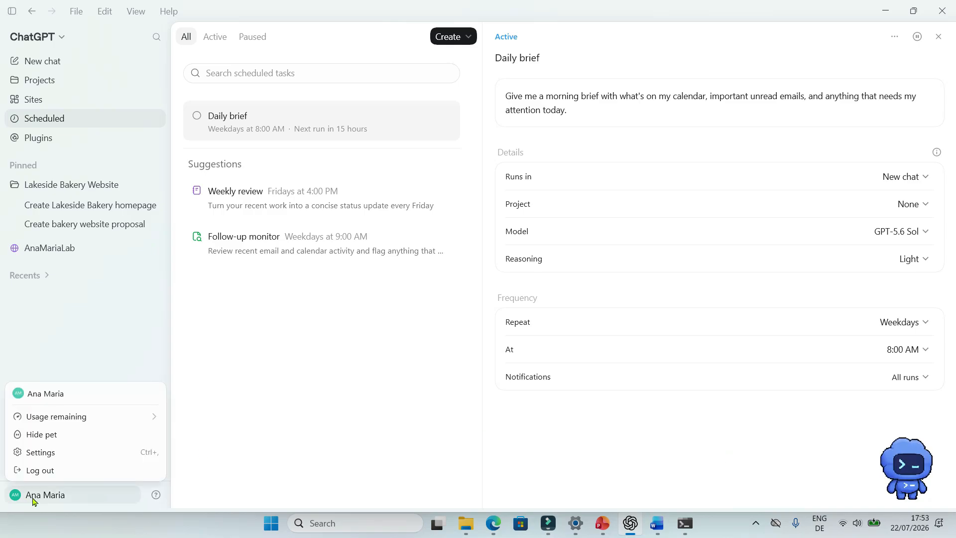
{"action": "left_click", "coordinate": [44, 454]}
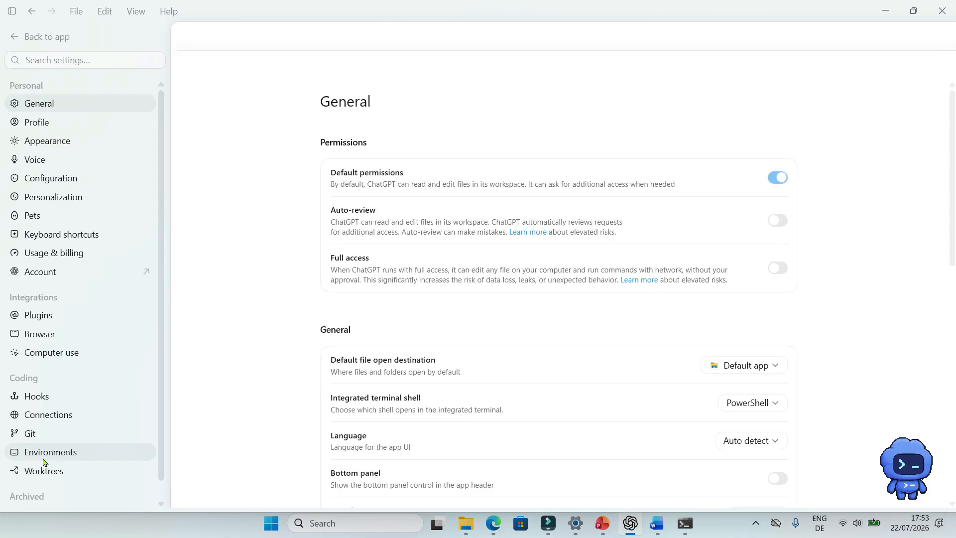